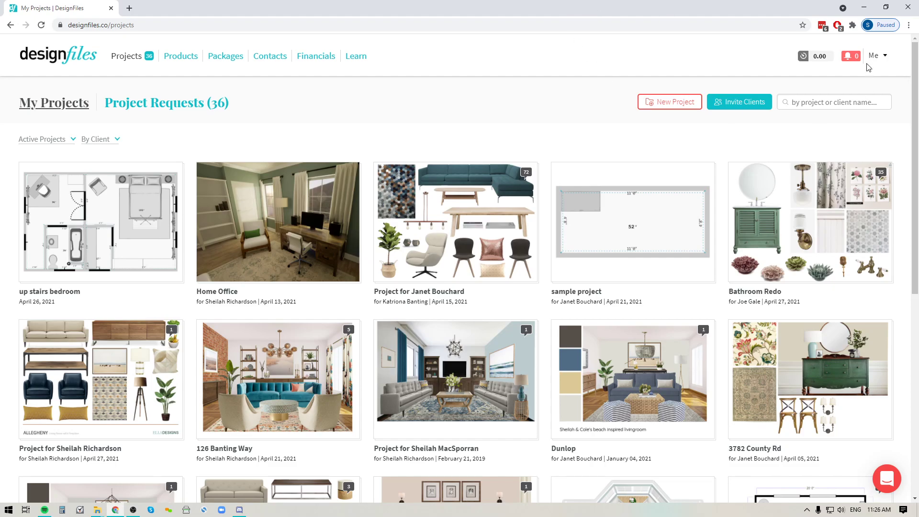
Open the Project Questionnaire tab in account Settings from the Me menu
click(886, 58)
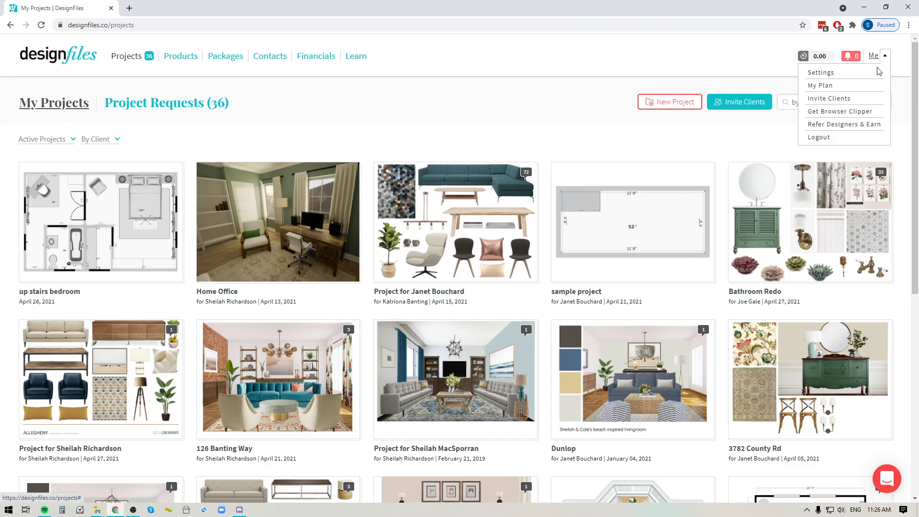
click(821, 73)
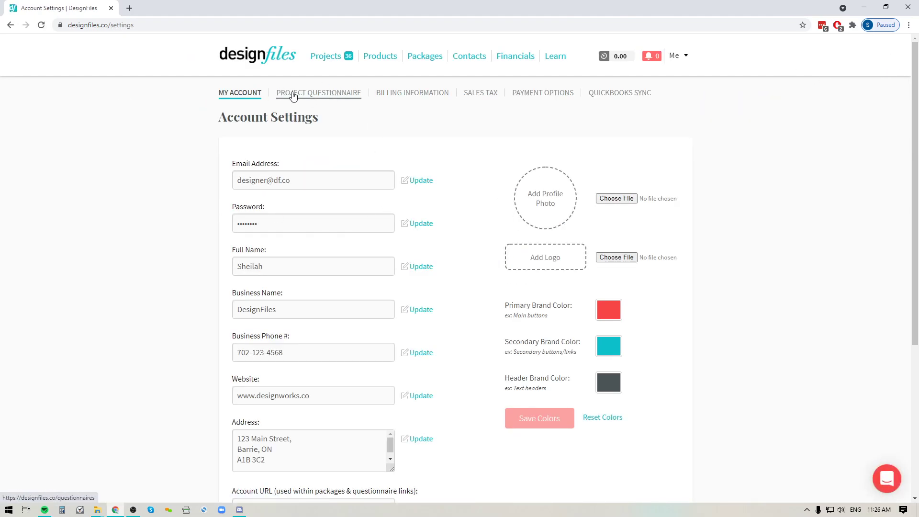
click(341, 95)
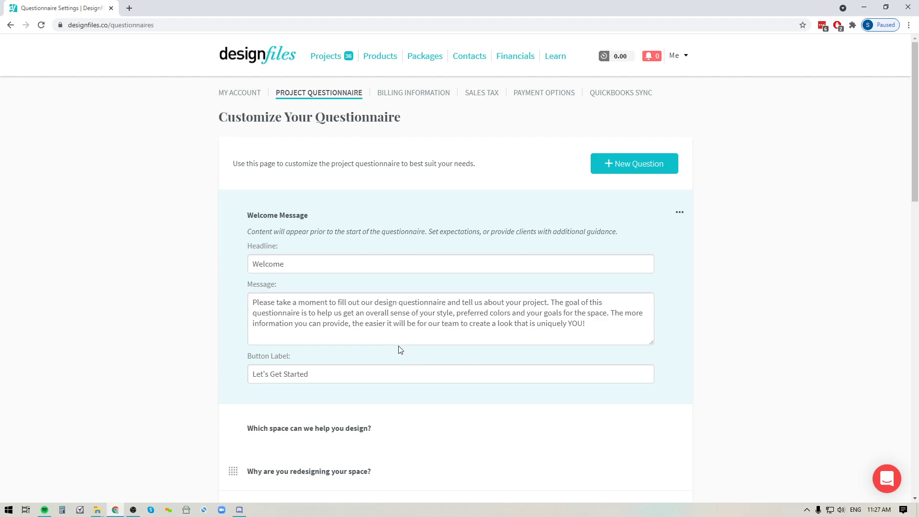
click(680, 212)
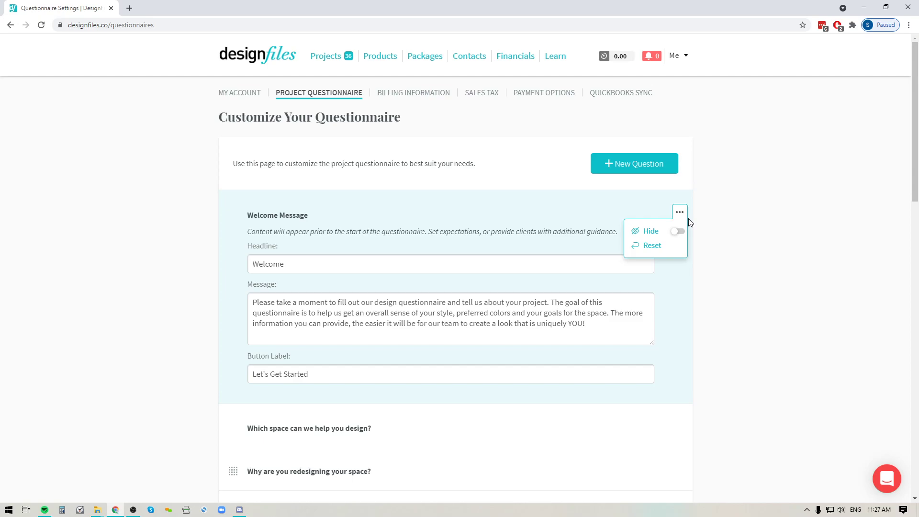
Open 'What is your style?' and toggle the Scandinavian style off and back on
scroll(588, 432, down, 5)
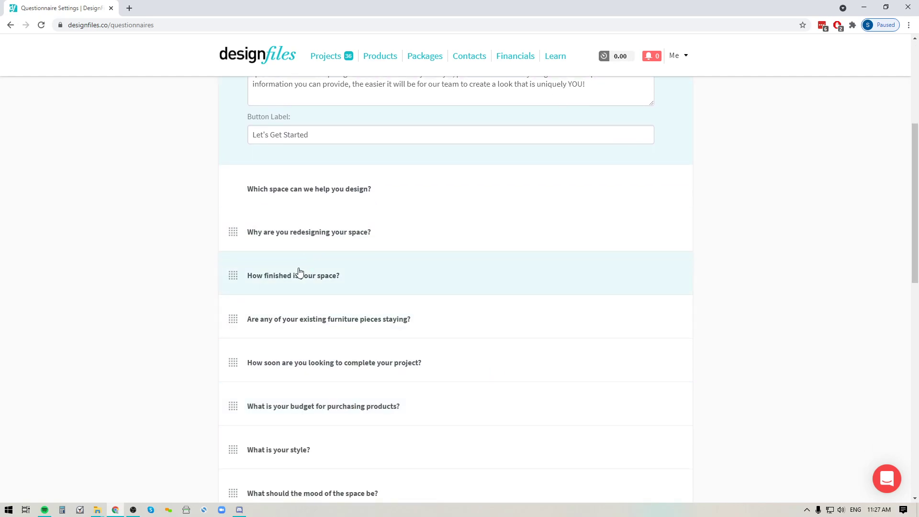
scroll(323, 311, down, 2)
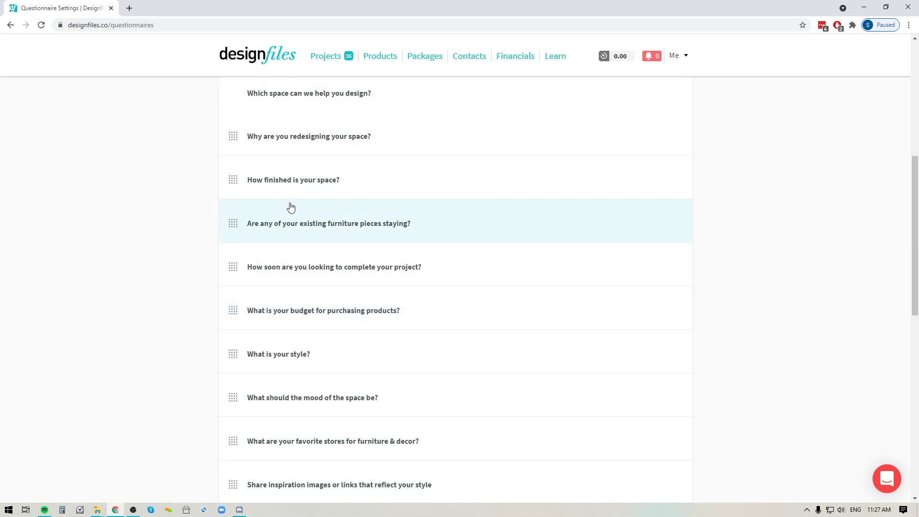
click(271, 355)
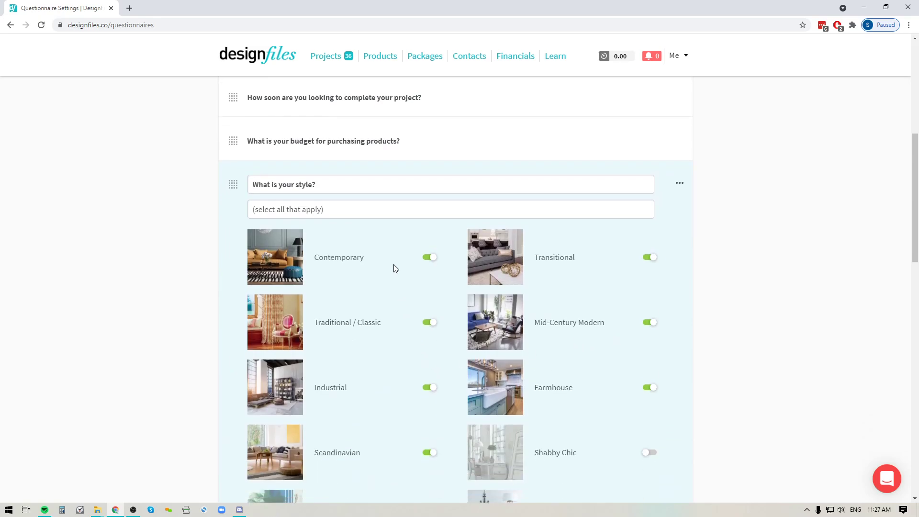
scroll(355, 302, down, 5)
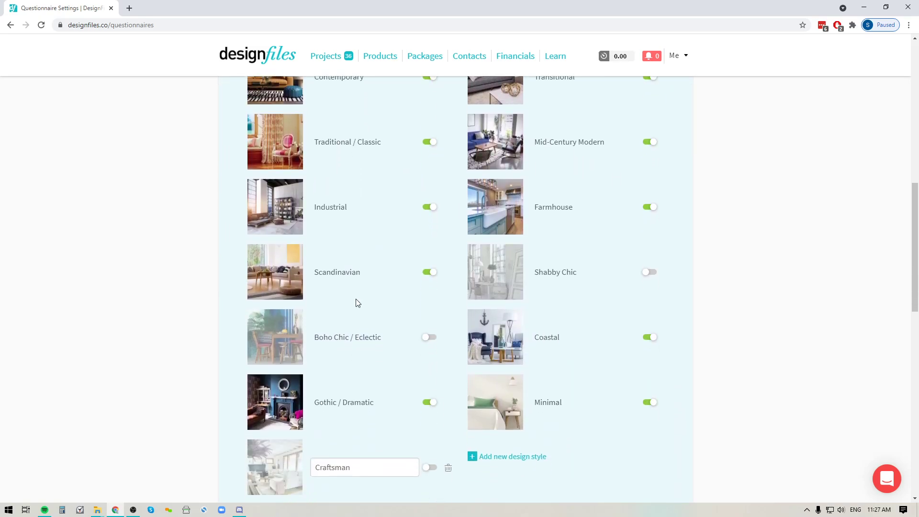
scroll(355, 303, up, 3)
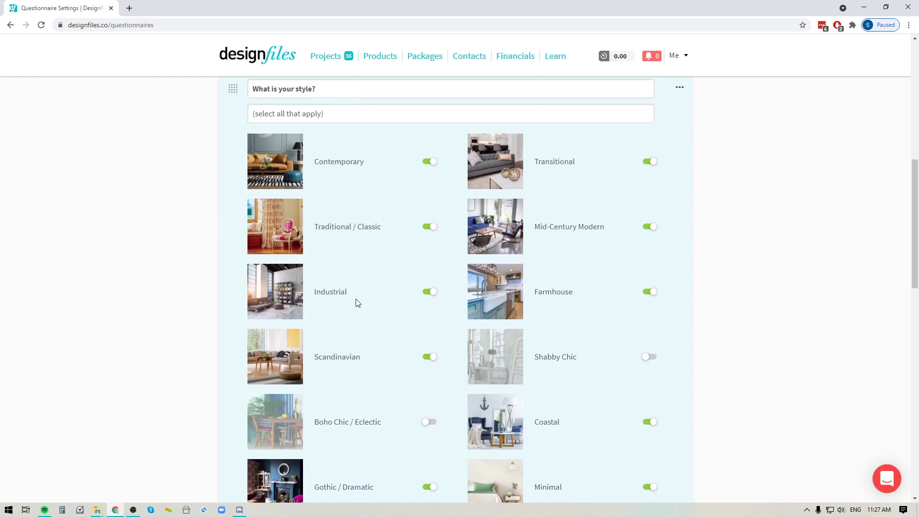
click(430, 357)
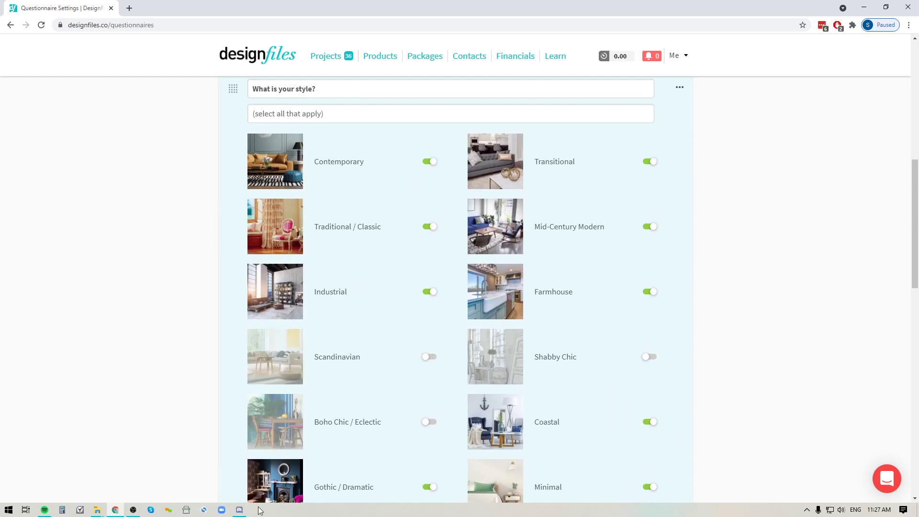
click(429, 356)
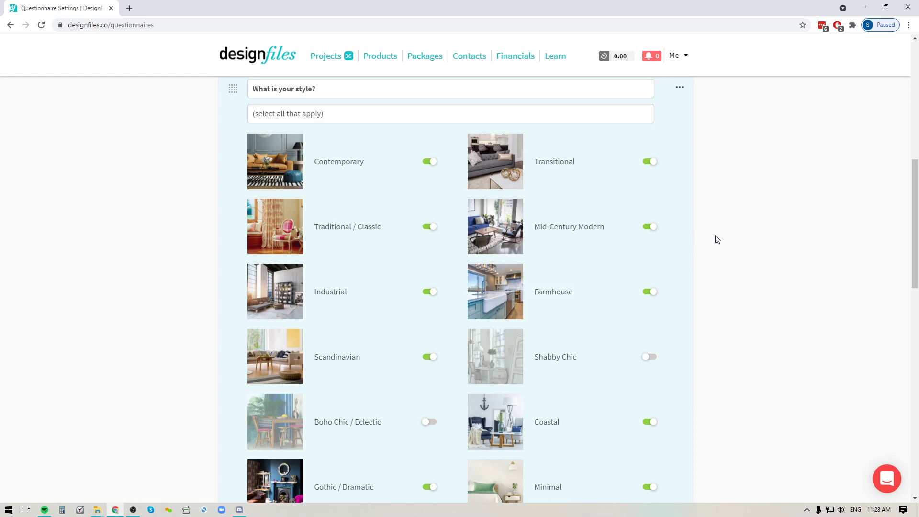
scroll(620, 344, down, 5)
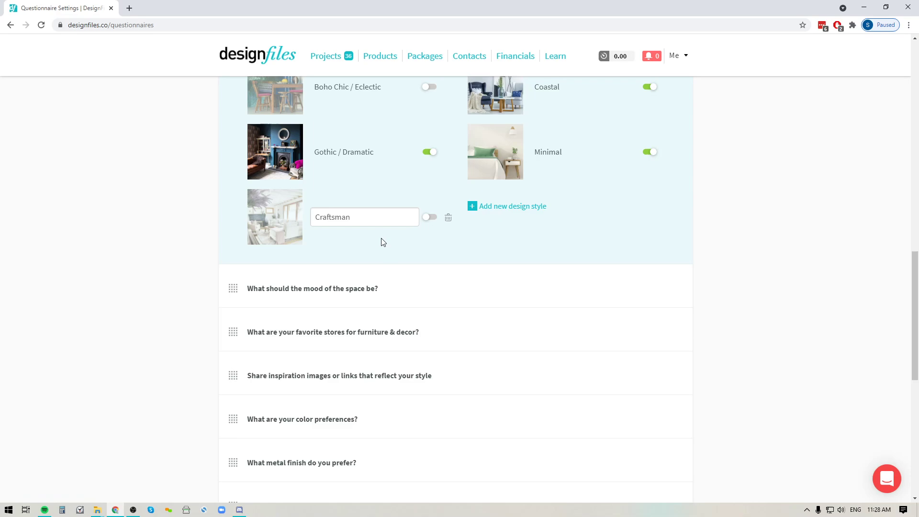
scroll(782, 273, down, 2)
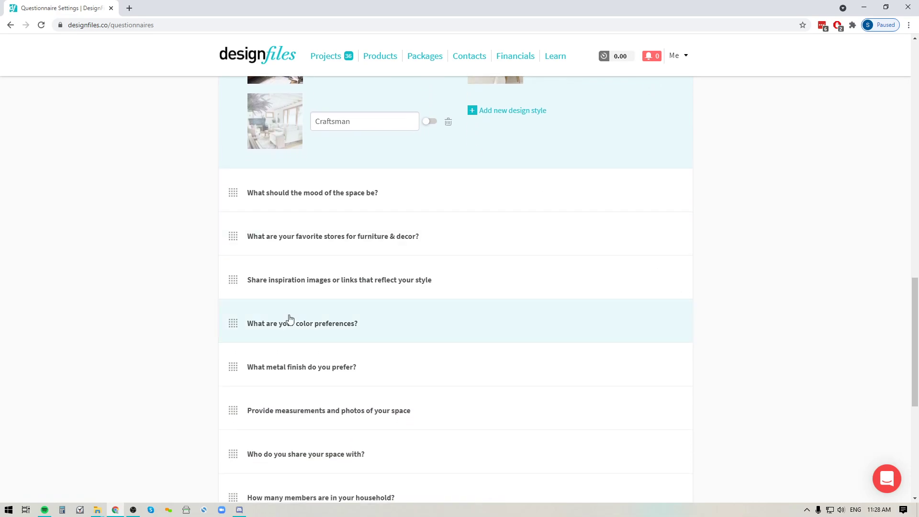
click(401, 245)
scroll(402, 244, down, 8)
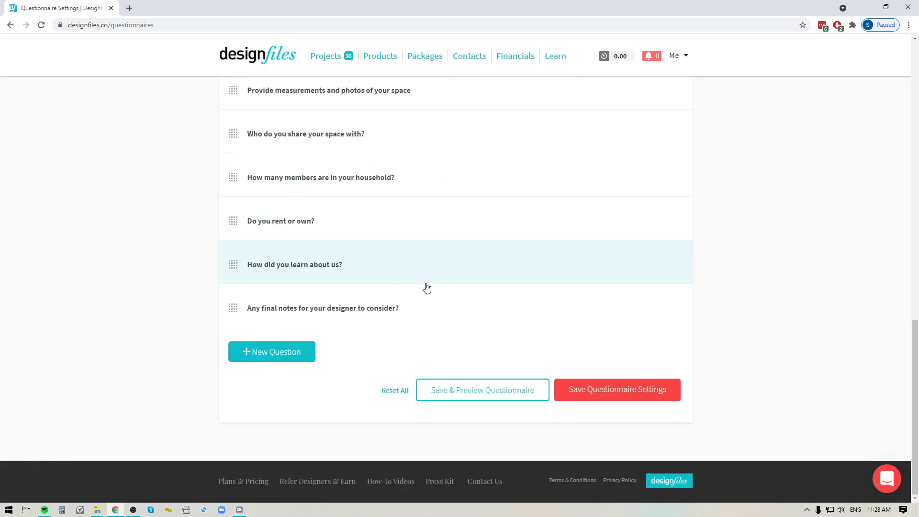
scroll(431, 288, up, 8)
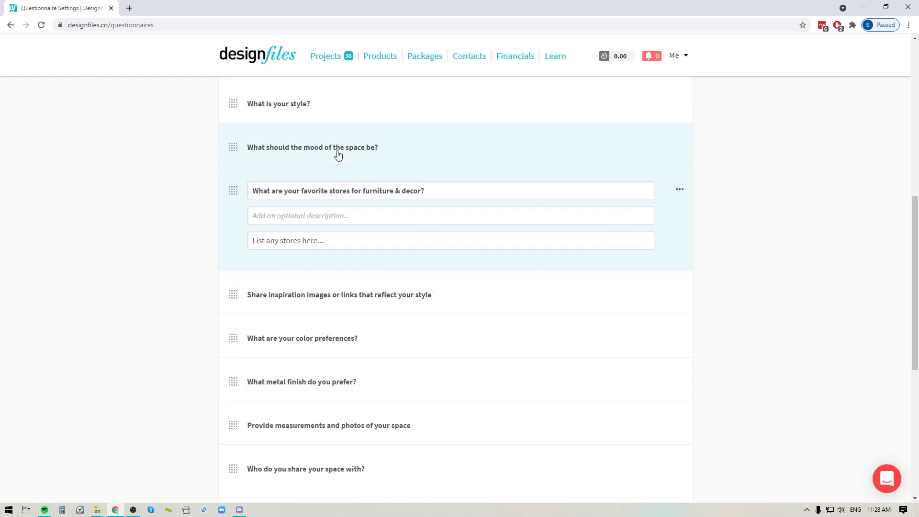
click(680, 189)
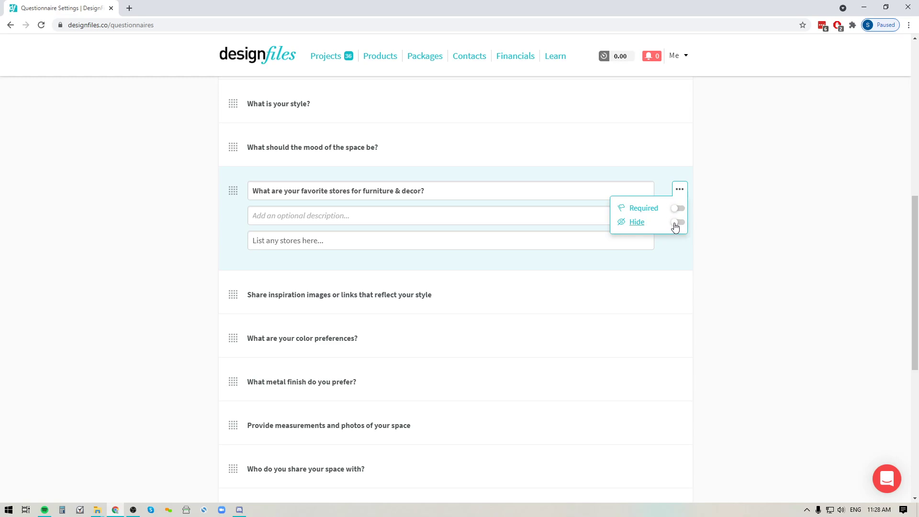
click(761, 254)
scroll(762, 254, up, 3)
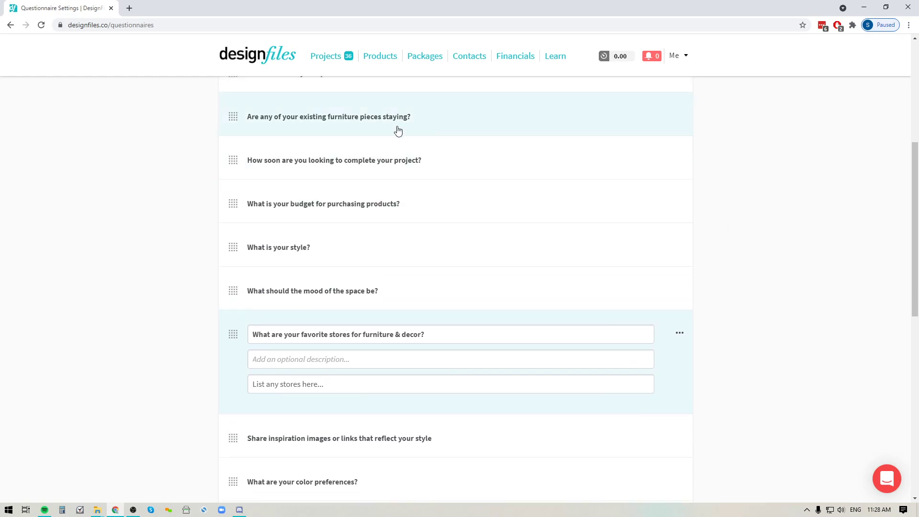
click(373, 247)
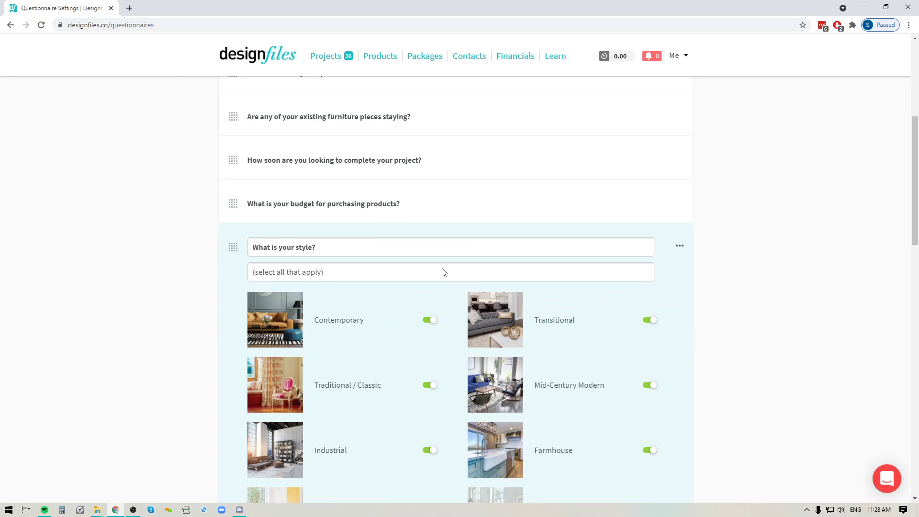
click(680, 246)
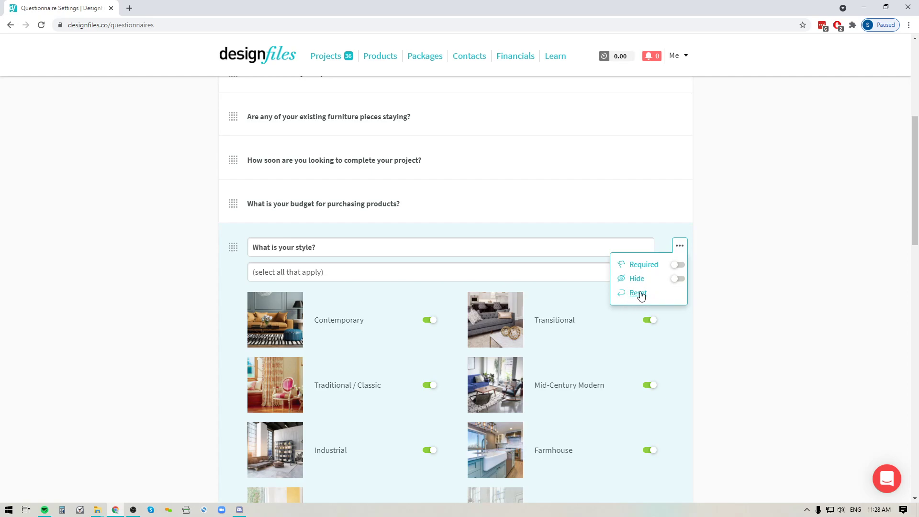
click(747, 283)
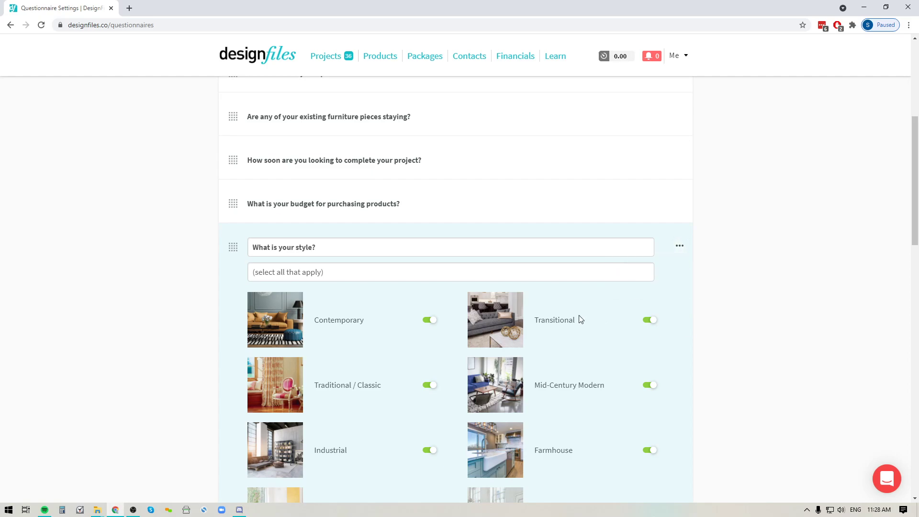
scroll(441, 273, down, 12)
scroll(436, 273, down, 3)
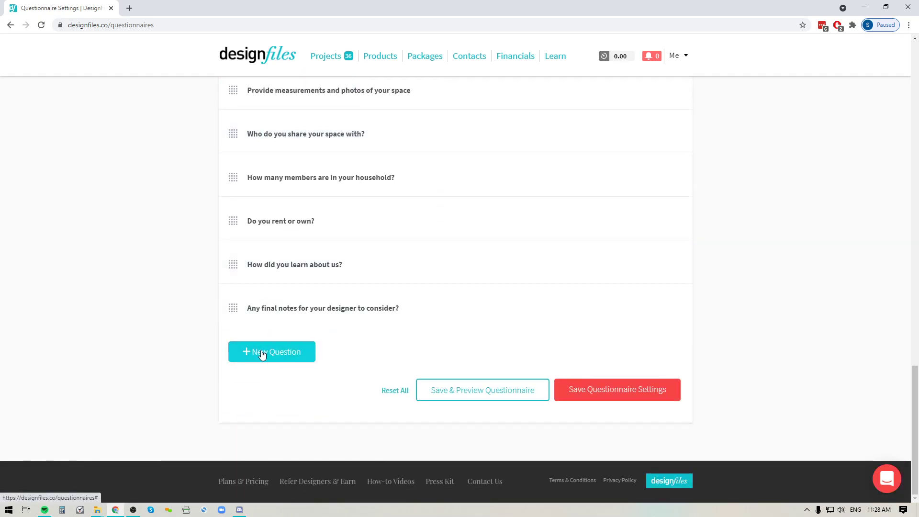
Add a blank question, look at its response formats, then delete the empty question
click(285, 356)
scroll(459, 365, down, 1)
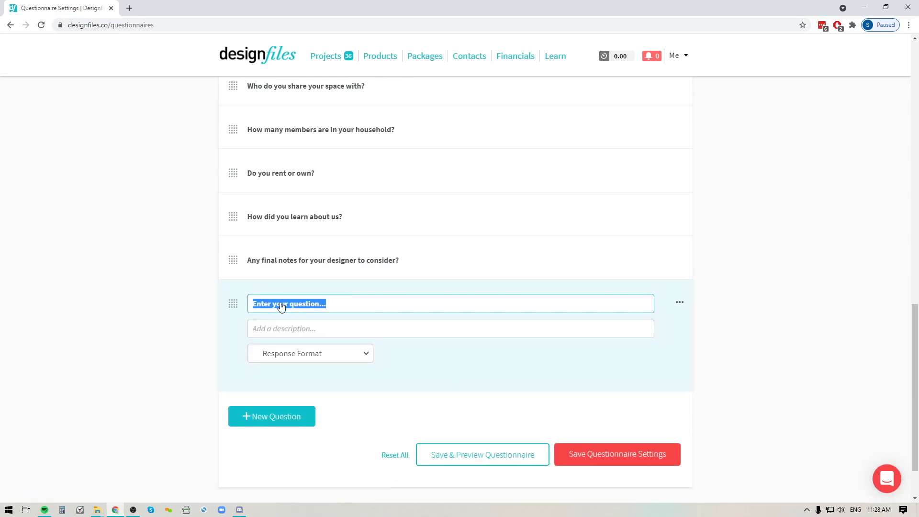
click(367, 308)
click(328, 360)
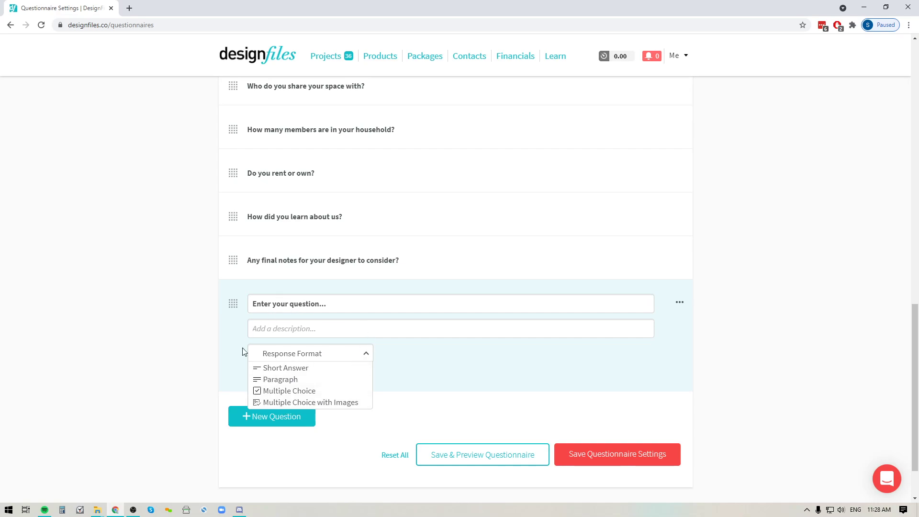
click(416, 415)
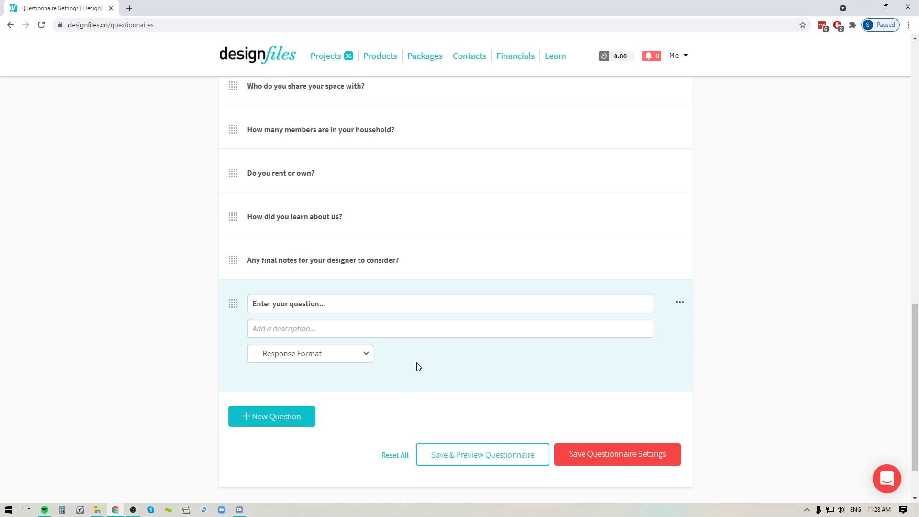
click(680, 304)
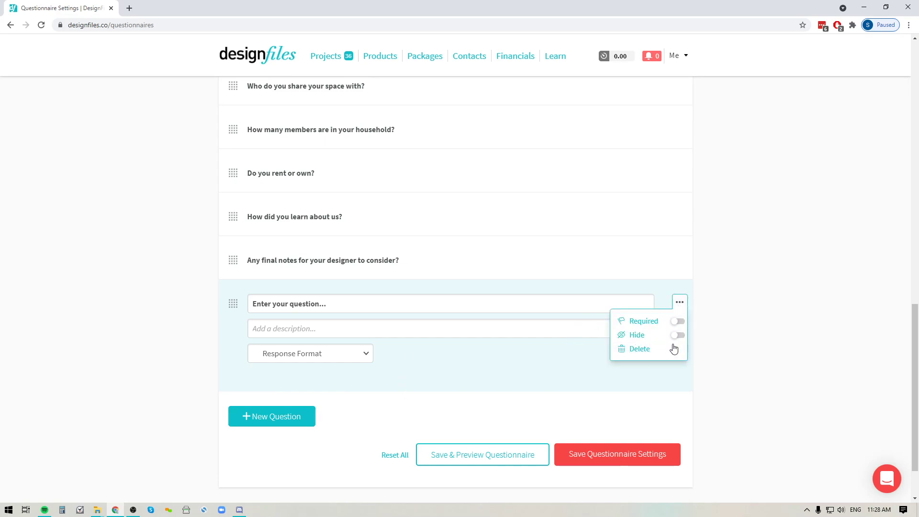
click(638, 349)
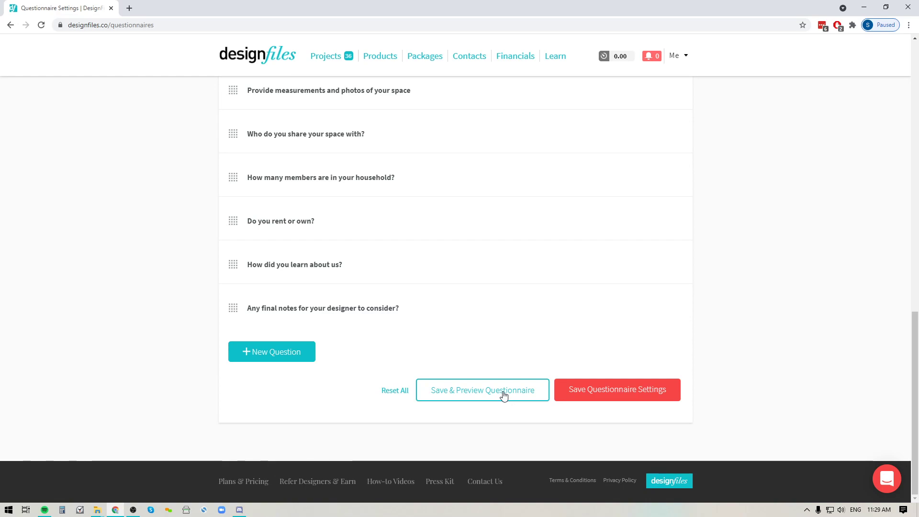
Save and preview the questionnaire, answering Living Room and Moving into a new home
click(474, 394)
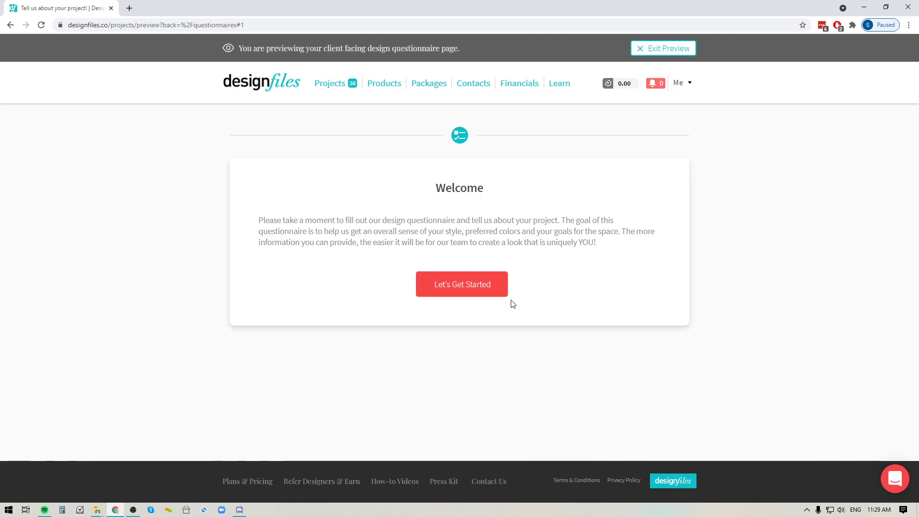
click(469, 286)
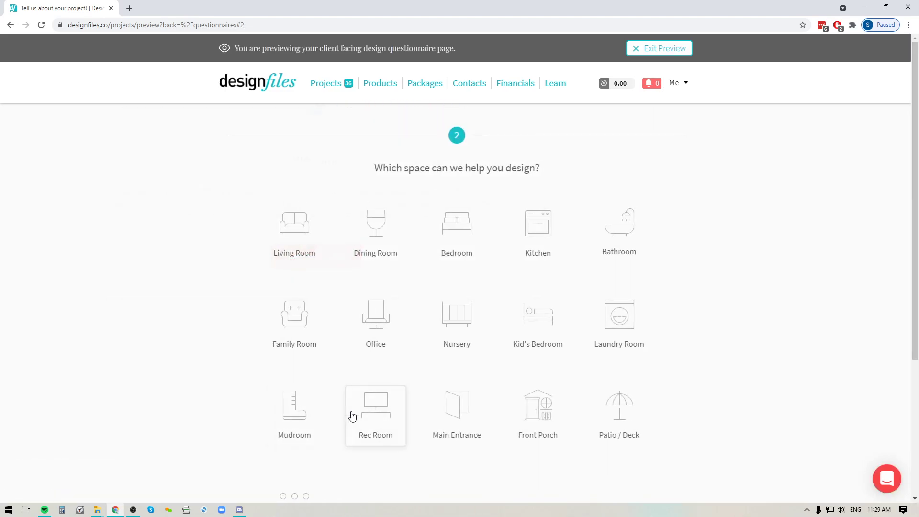
click(288, 232)
click(395, 242)
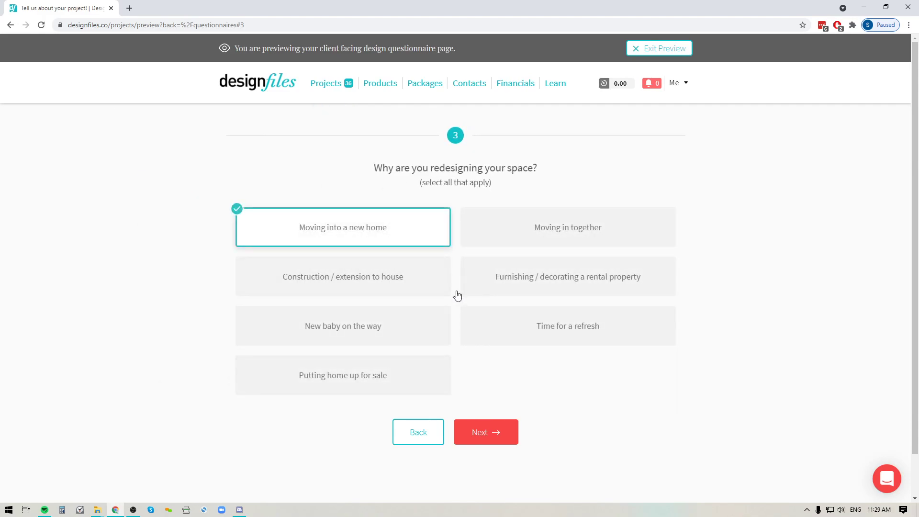
click(479, 432)
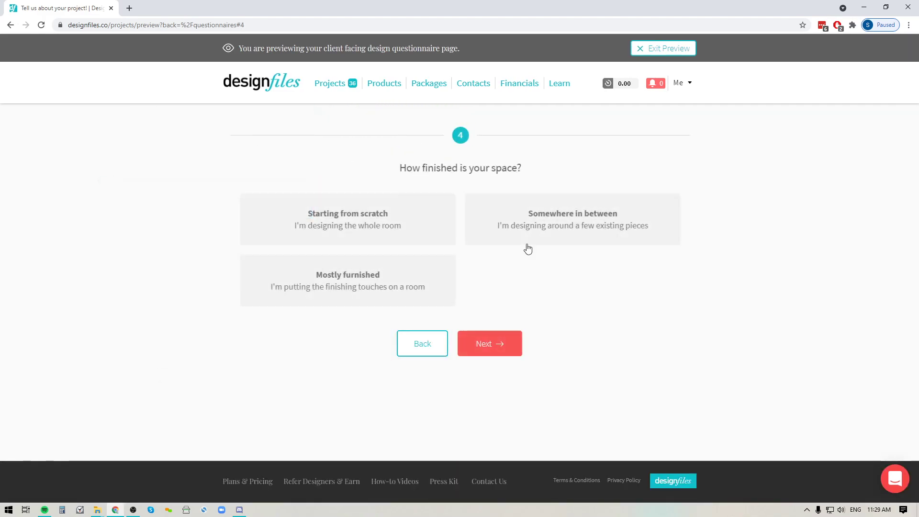
Choose Starting from scratch and continue through to the product budget question
click(384, 228)
click(488, 343)
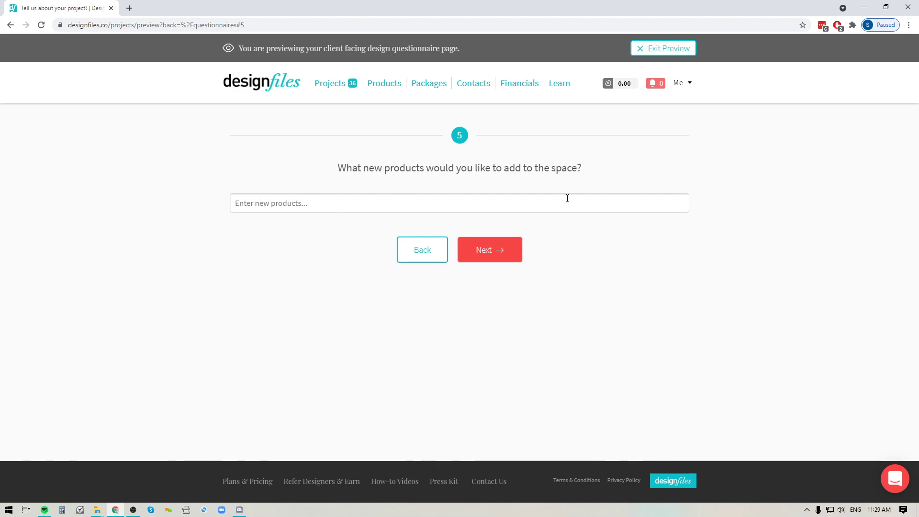
click(499, 254)
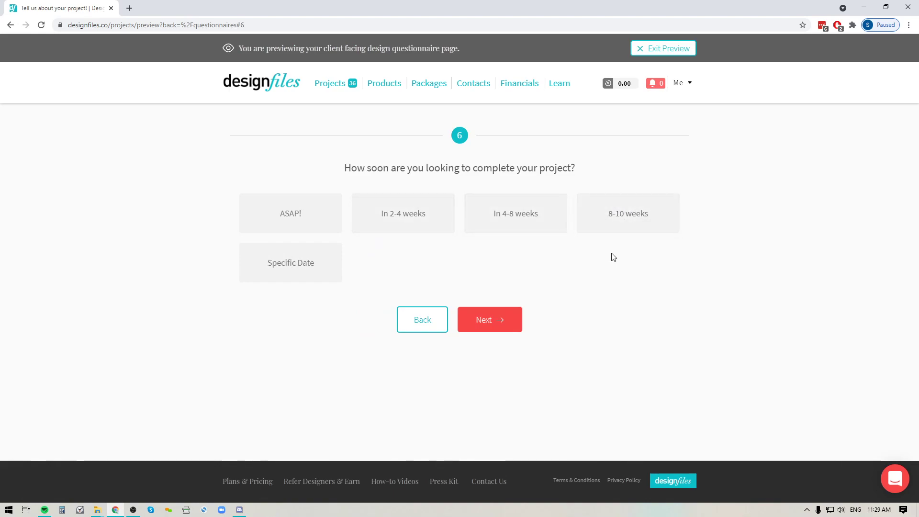
click(483, 328)
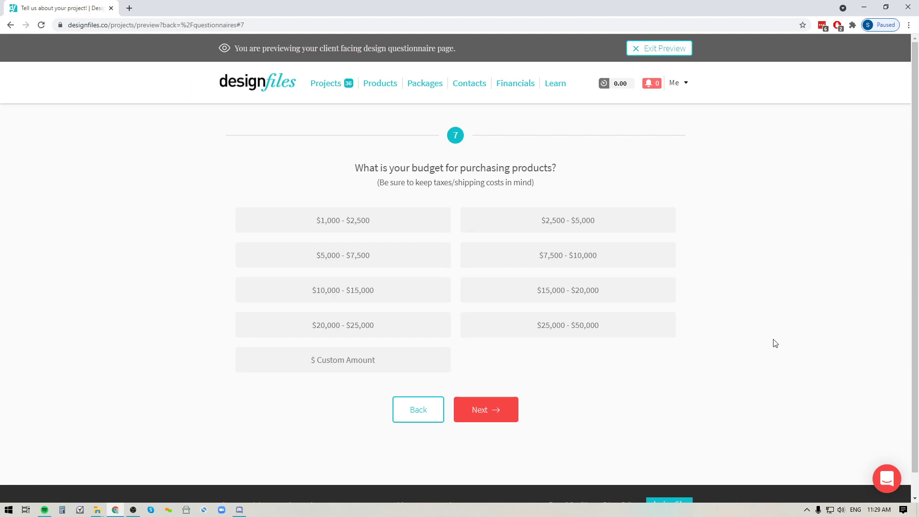
Exit the preview and save the questionnaire settings
click(663, 48)
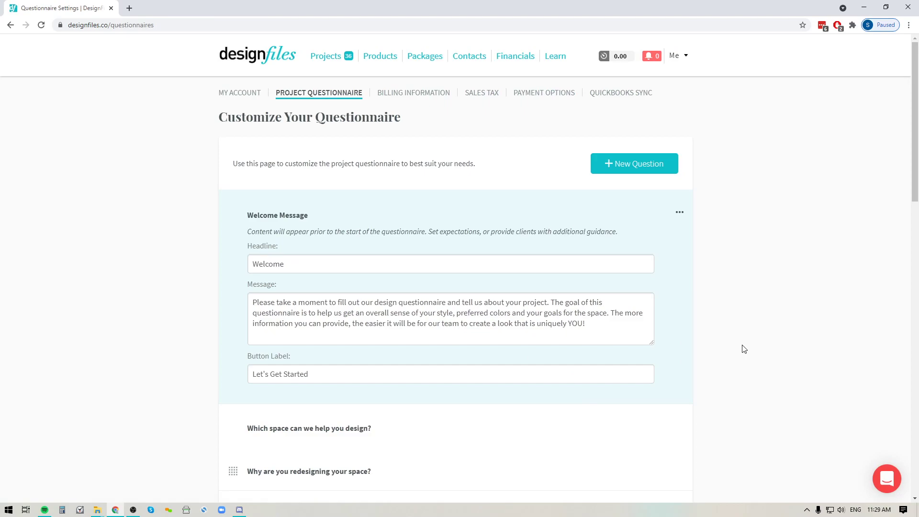
scroll(611, 308, down, 18)
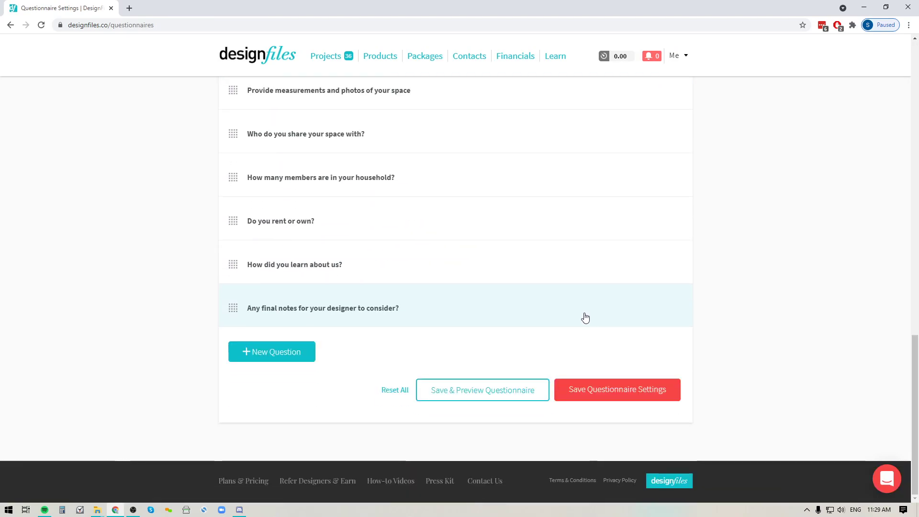
click(609, 393)
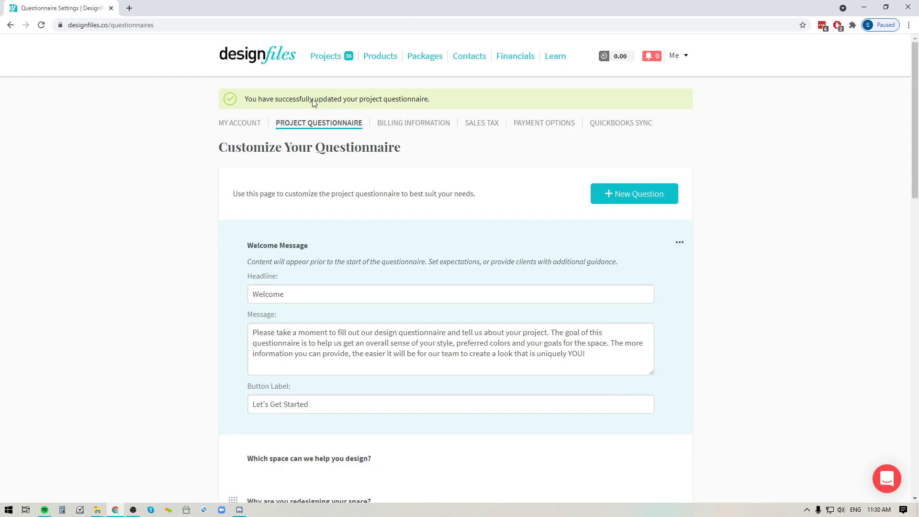
Create a new project named 'sample project' from the Projects list
click(323, 62)
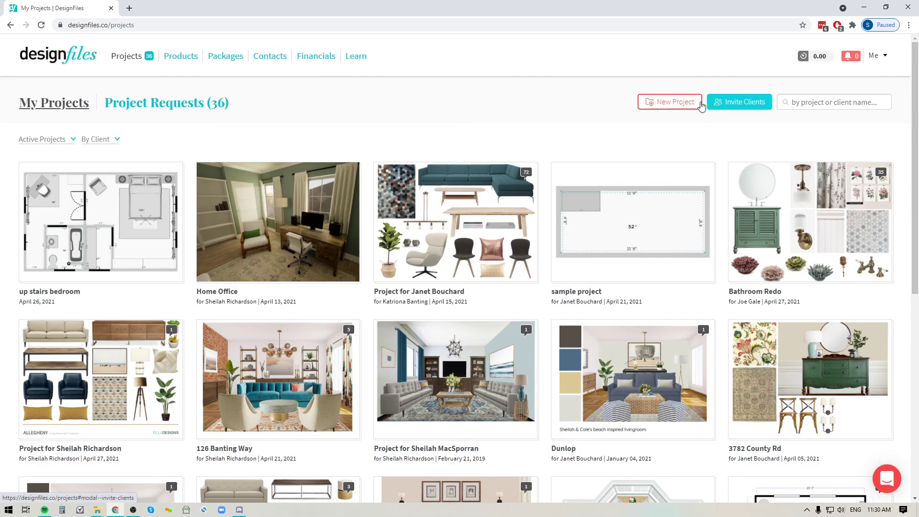
click(669, 109)
click(398, 125)
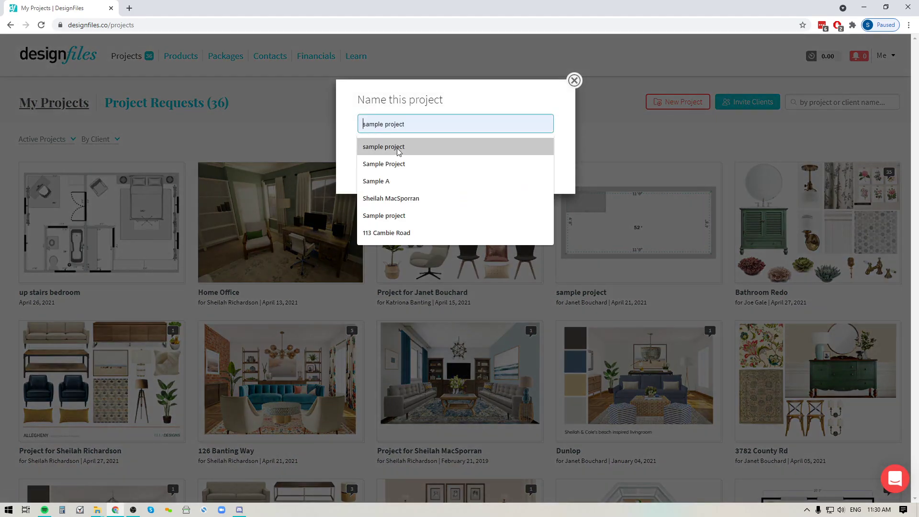
click(398, 149)
click(400, 176)
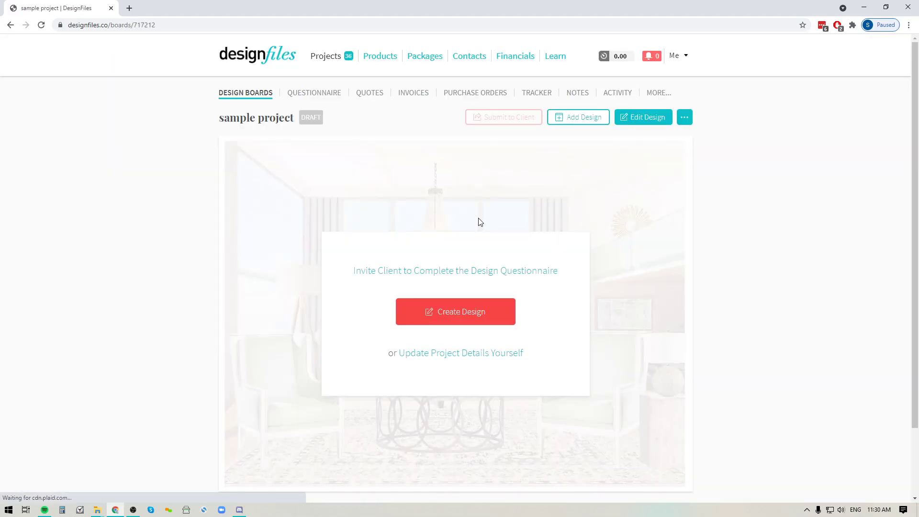
drag(336, 271, 564, 292)
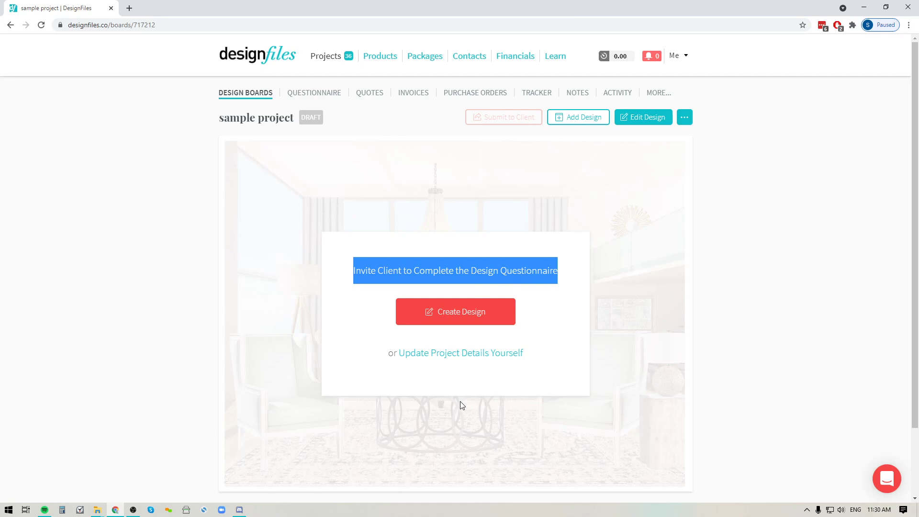
Send the client an e-mail invitation to complete the design questionnaire for 'sample project'
click(523, 325)
click(477, 278)
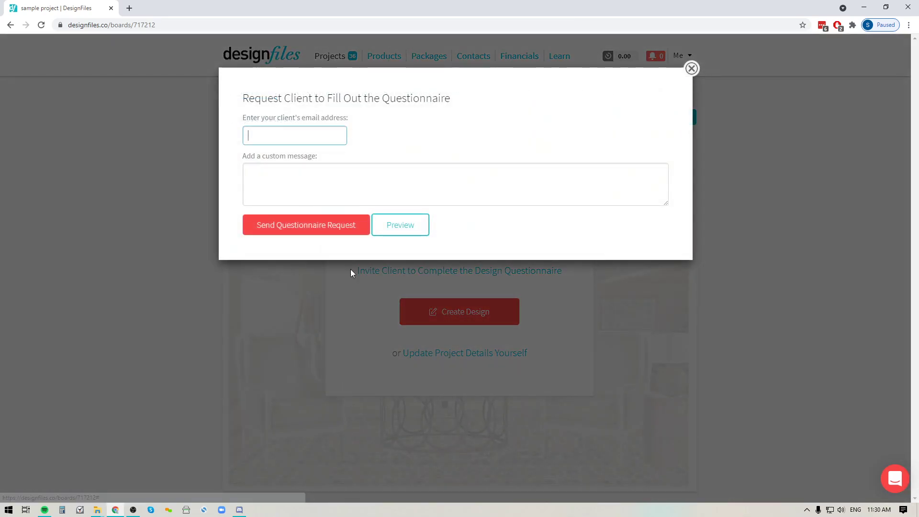
click(268, 158)
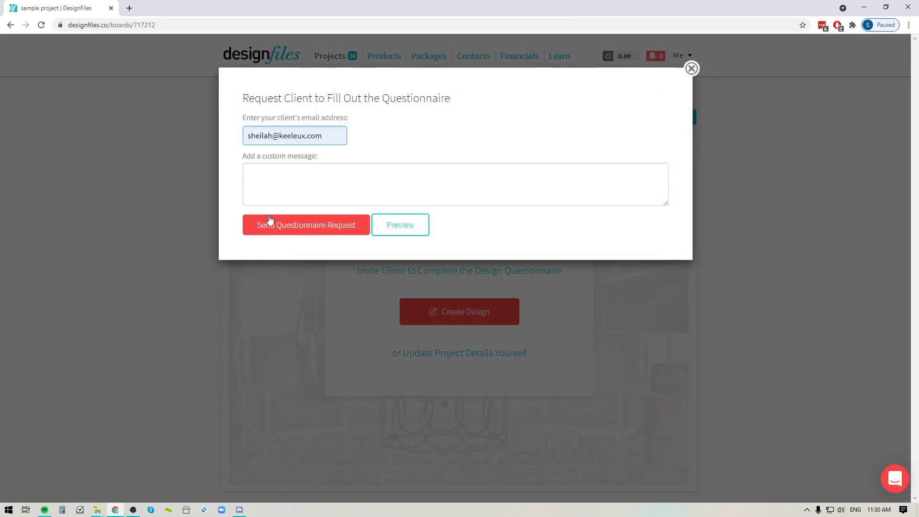
click(269, 189)
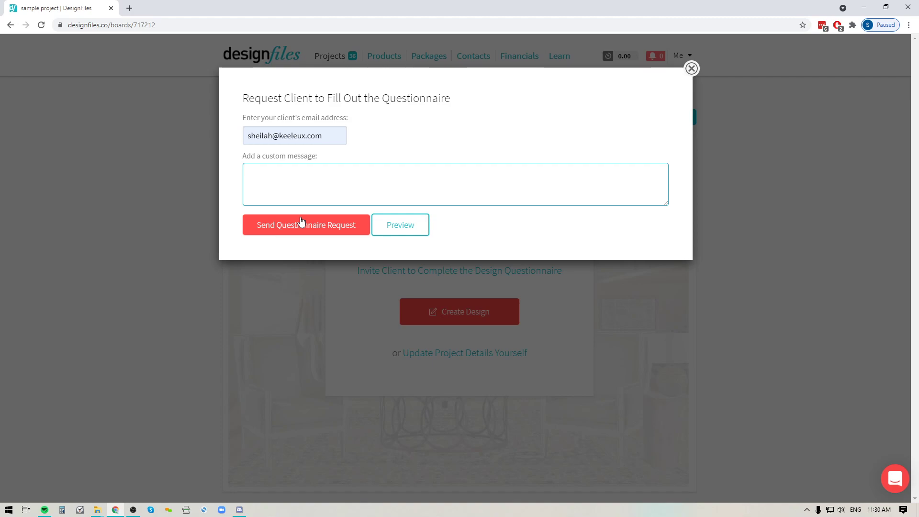
click(691, 69)
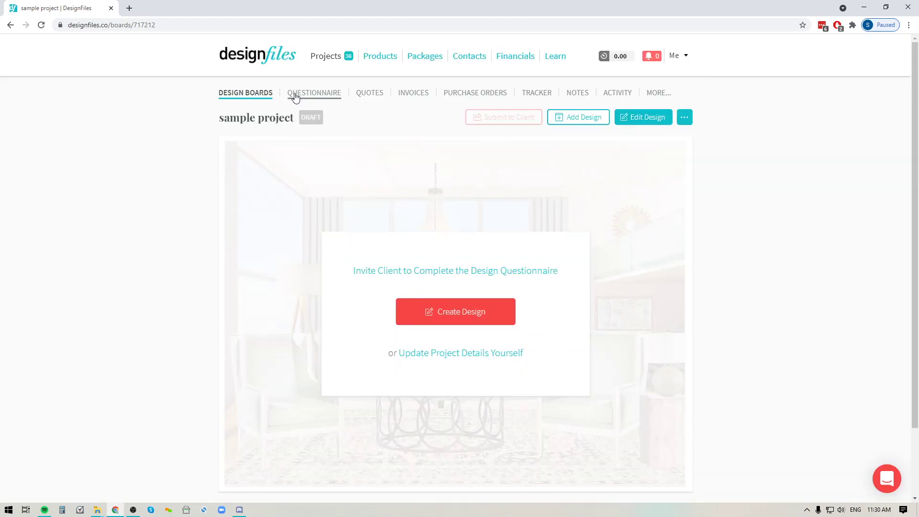
View the sample project's Questionnaire tab, then open the account menu
click(321, 95)
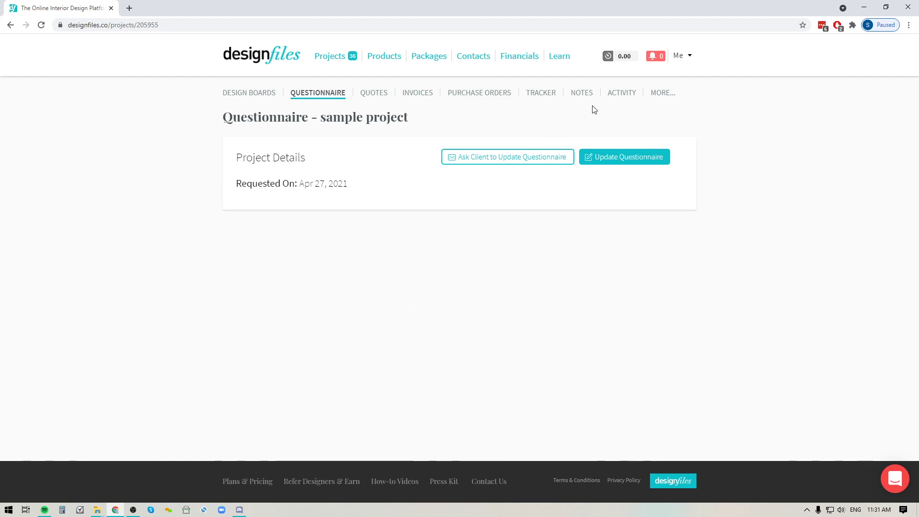
click(690, 56)
Go to Settings and open the Project Questionnaire customization tab
click(628, 75)
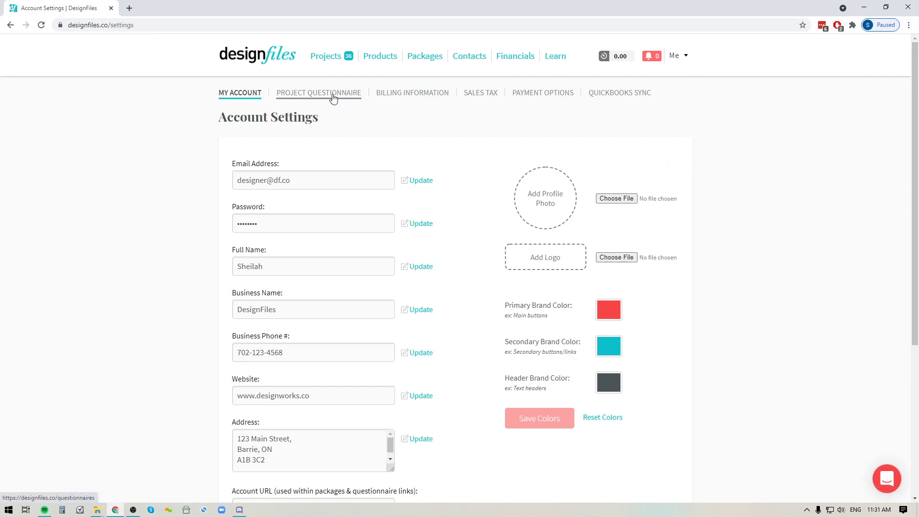
click(334, 95)
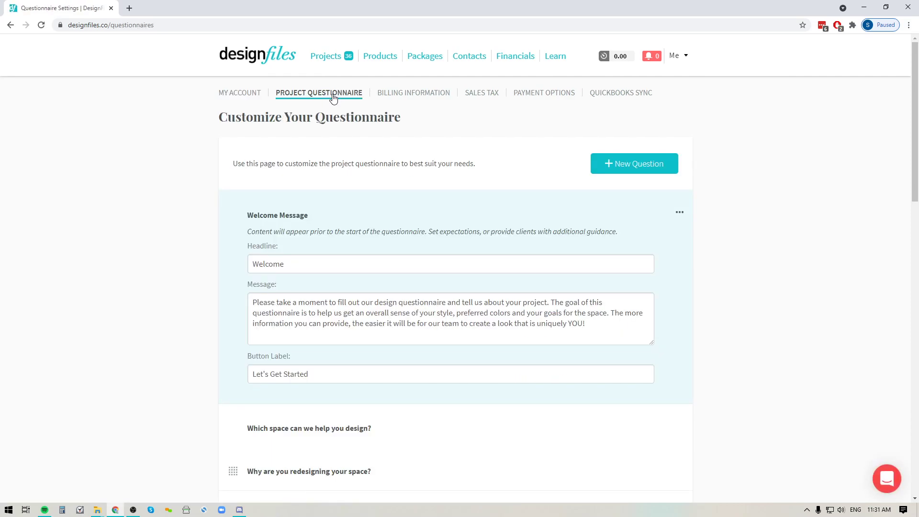